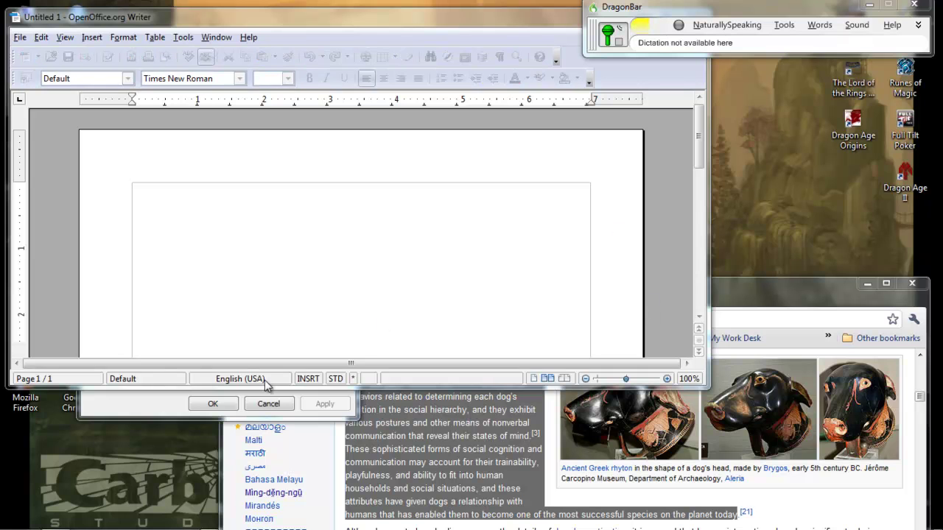
- Close the microphone settings and write an opening sentence saying Dragon NaturallySpeaking is running in the background and transposing everything said into text
{"action": "left_click", "coordinate": [210, 402]}
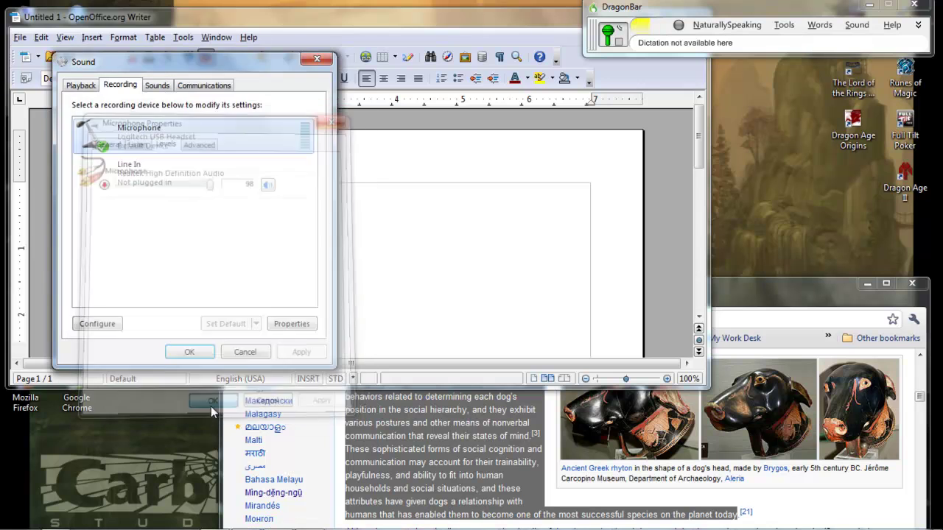
{"action": "left_click", "coordinate": [564, 287]}
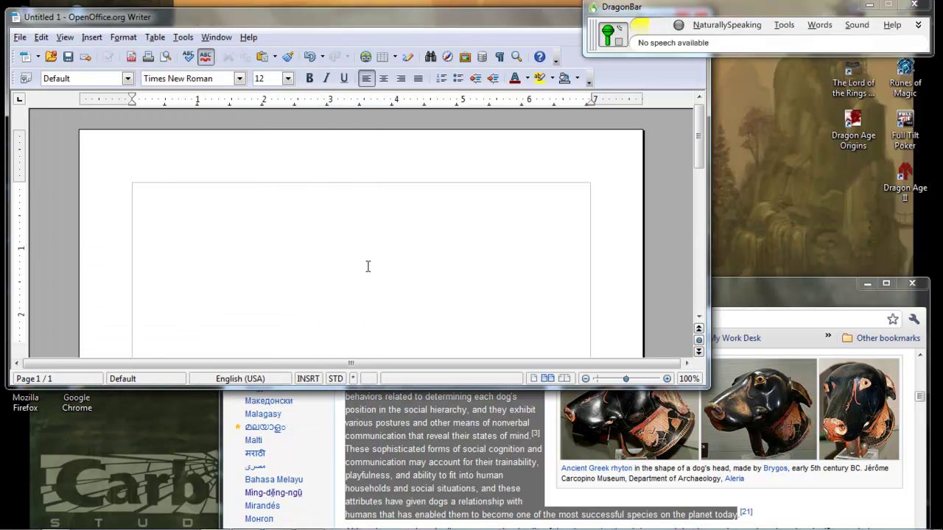
{"action": "type", "text": "First off you can see that I have"}
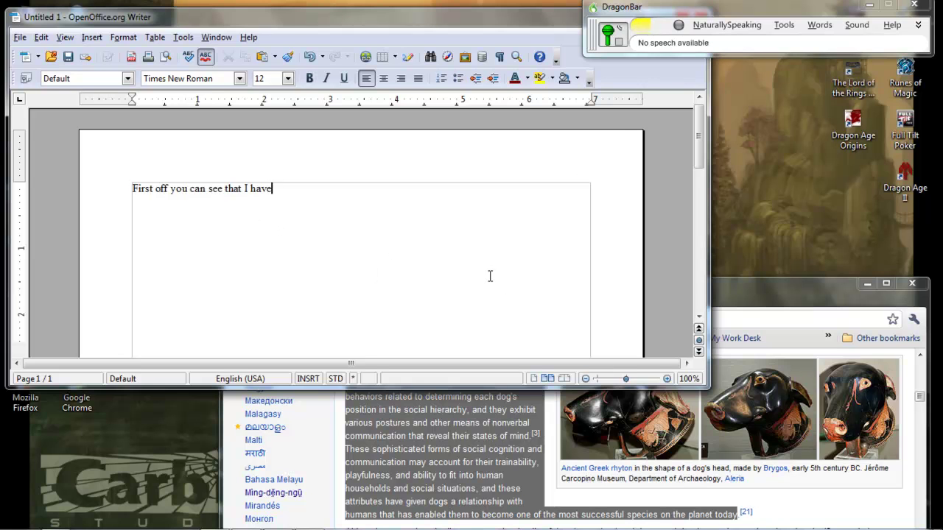
{"action": "type", "text": "Dragon NaturallySpeaking or it up and running in the background"}
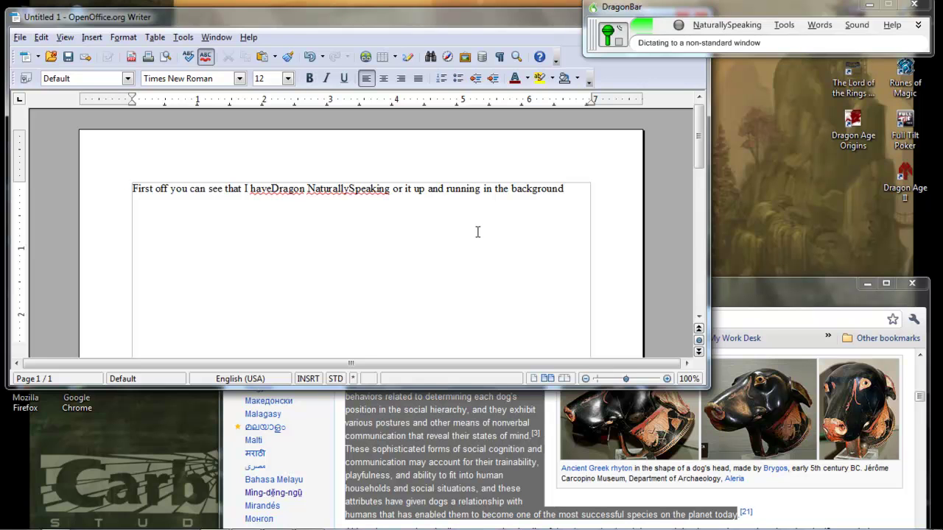
{"action": "type", "text": "and it is basically transposing everything that I say into text."}
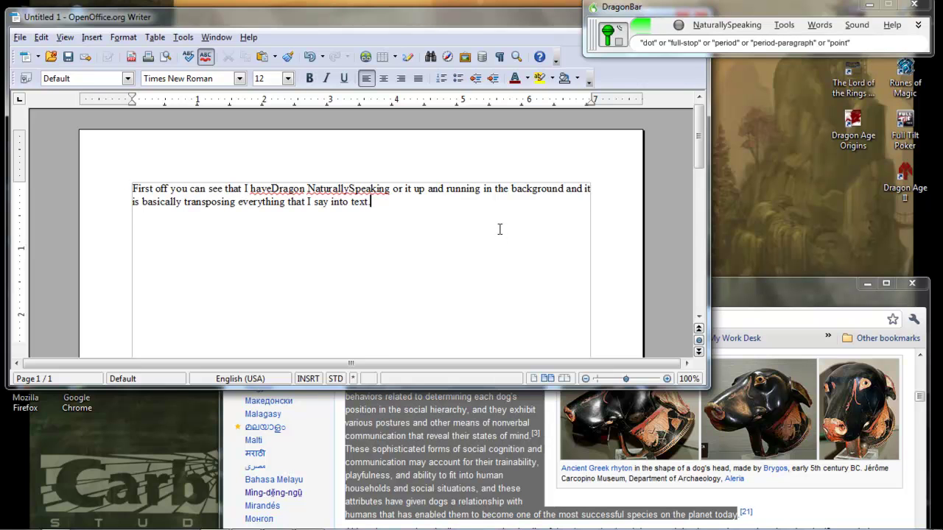
- Add a sentence running from "For the sake of today's example I am going to be reading off of a Wikipedia entry" to "actually doing content generation."
{"action": "type", "text": "For the sake of today's example I am going to be reading off of a"}
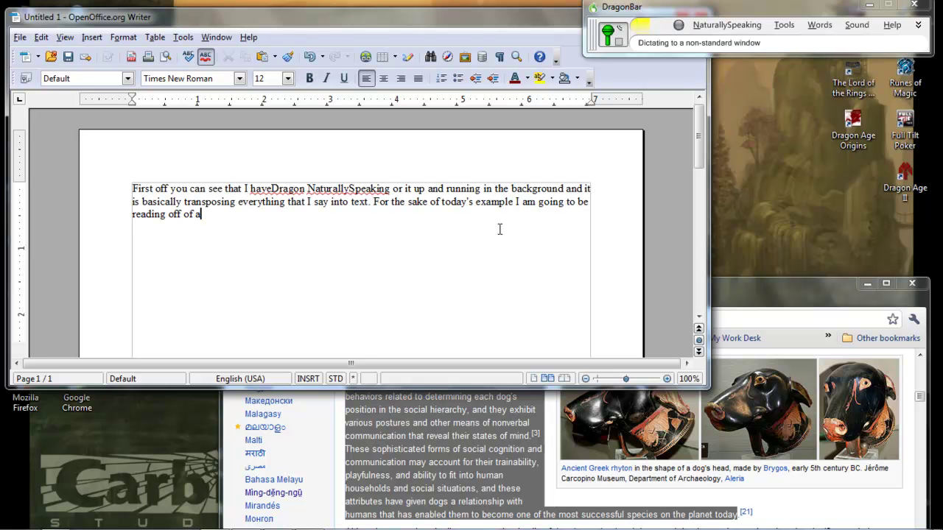
{"action": "type", "text": " Wikipedia entry"}
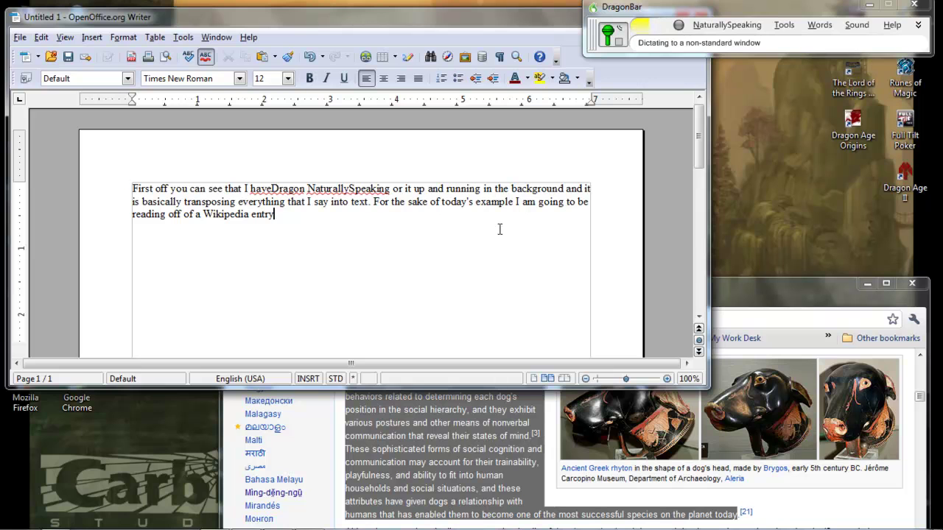
{"action": "type", "text": " on all this to give you an idea of"}
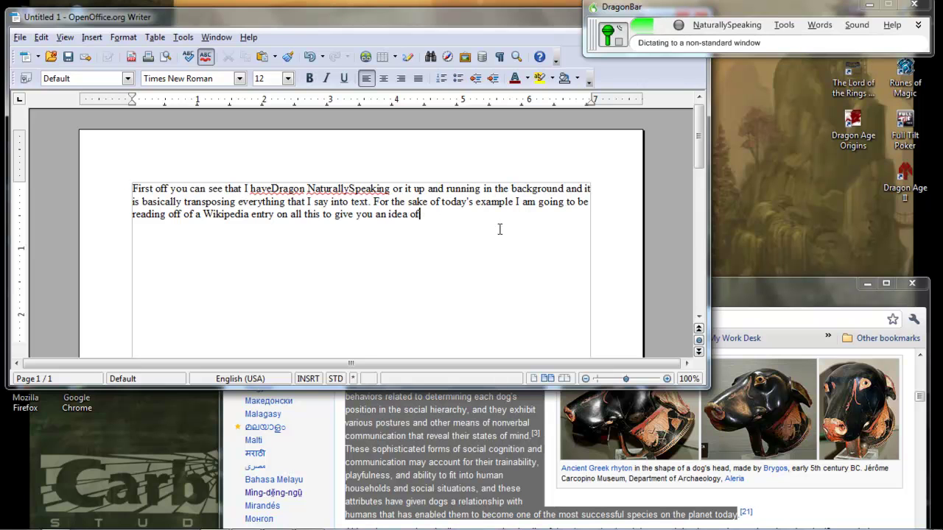
{"action": "type", "text": " how accurate the program can actually be, "}
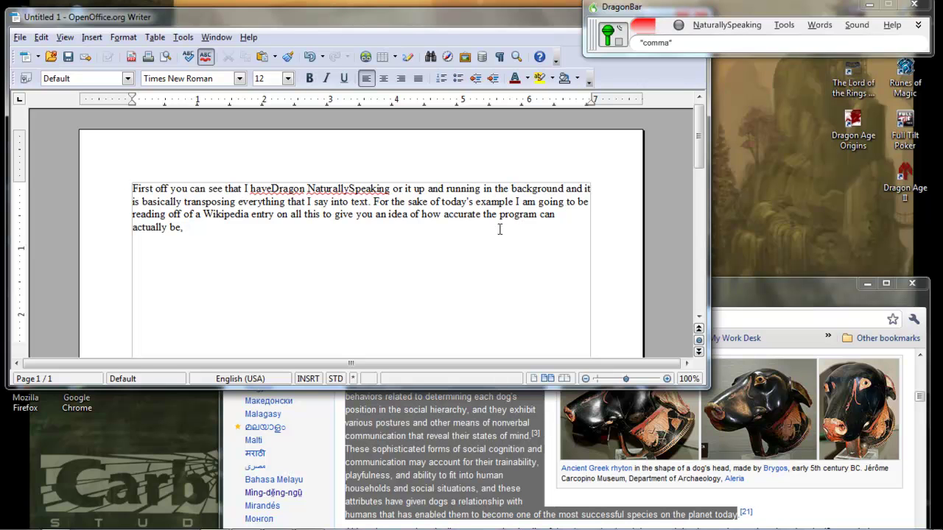
{"action": "type", "text": "while at the same time speaking as I am"}
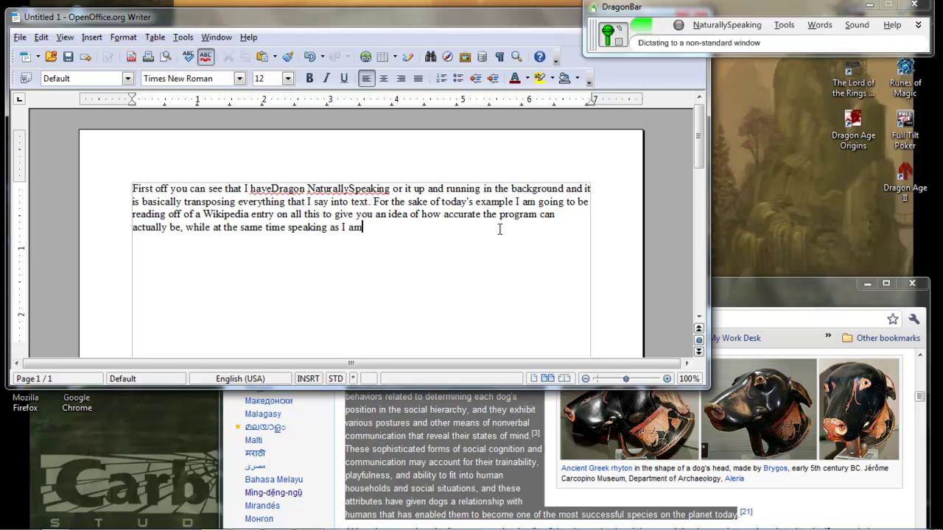
{"action": "type", "text": " right now"}
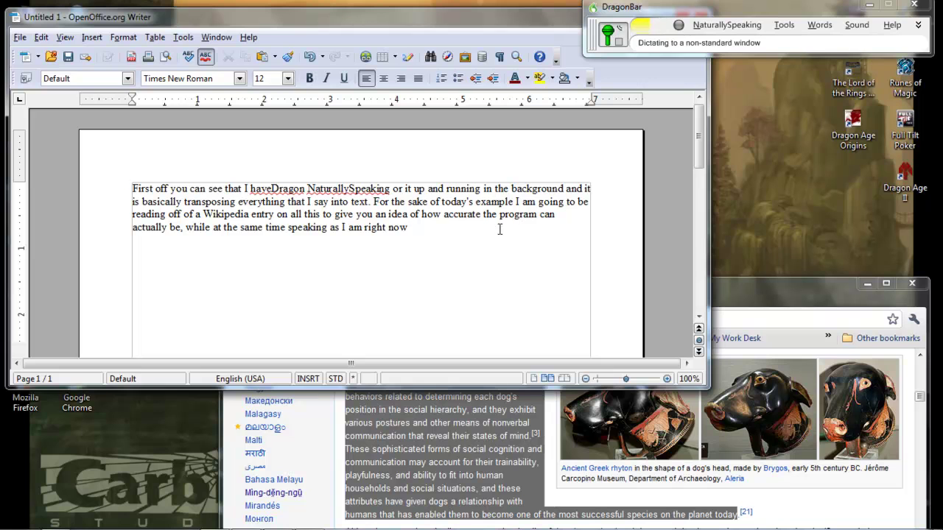
{"action": "type", "text": " before the actual reading of the text"}
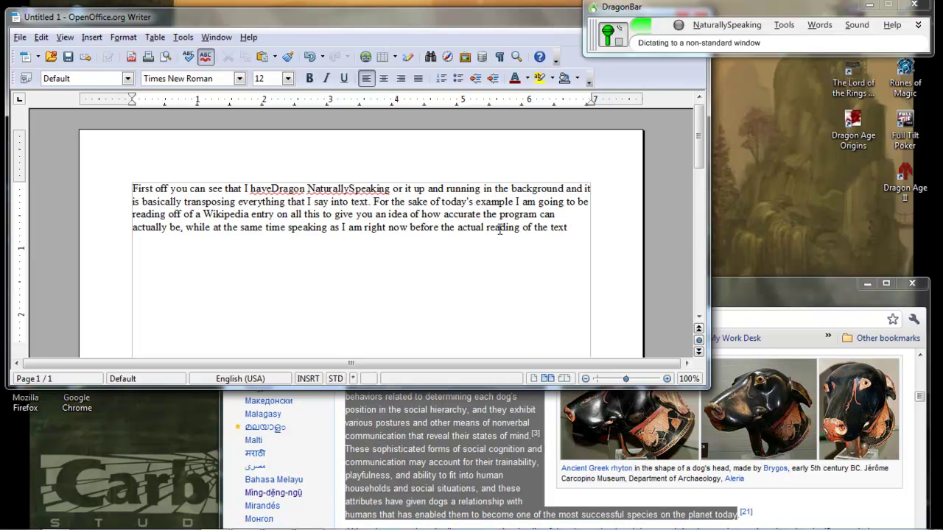
{"action": "type", "text": "to show you the difference between speaking naturally as if you are talking to a friend"}
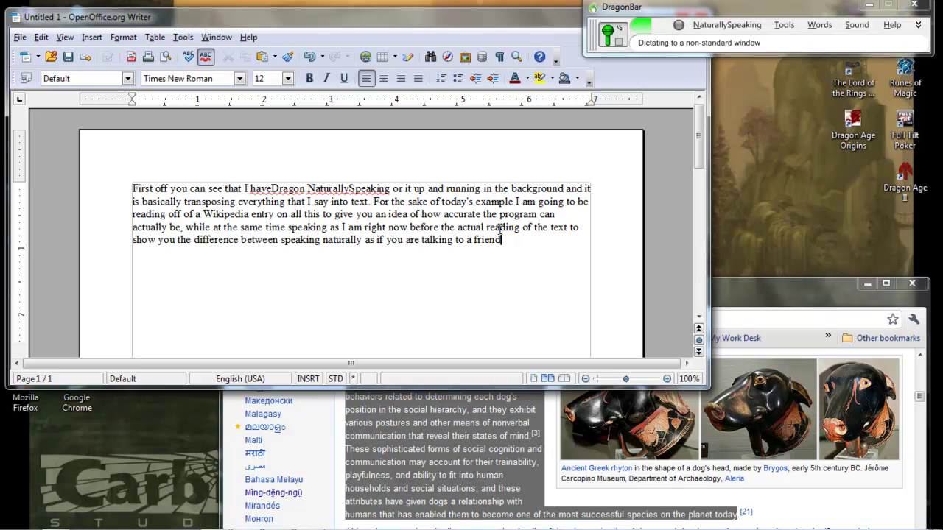
{"action": "type", "text": " and dictating when you are actually doing content generation."}
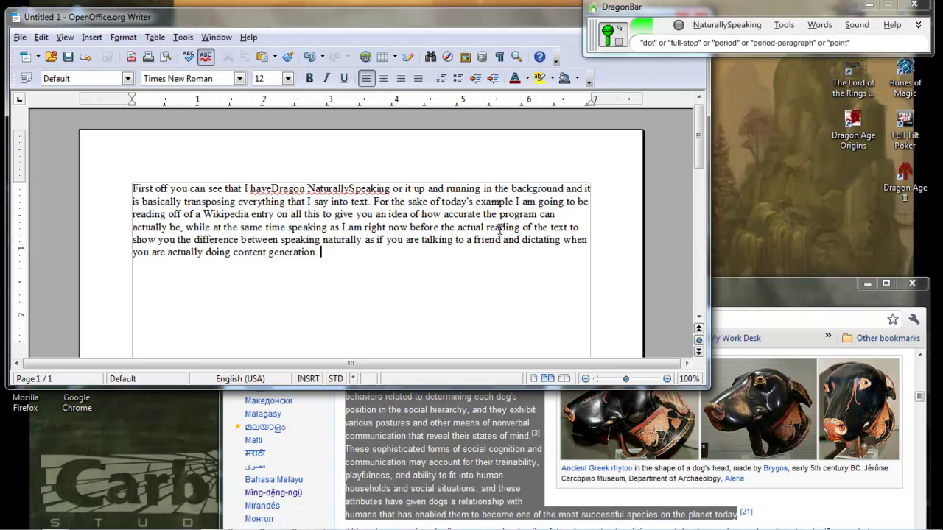
- Add the sentence "It is also important to notice that I do not use the autopunctuation feature of Dragon naturally speaking."
{"action": "type", "text": "It is also important to notice that I do not use the autopunctuation feature"}
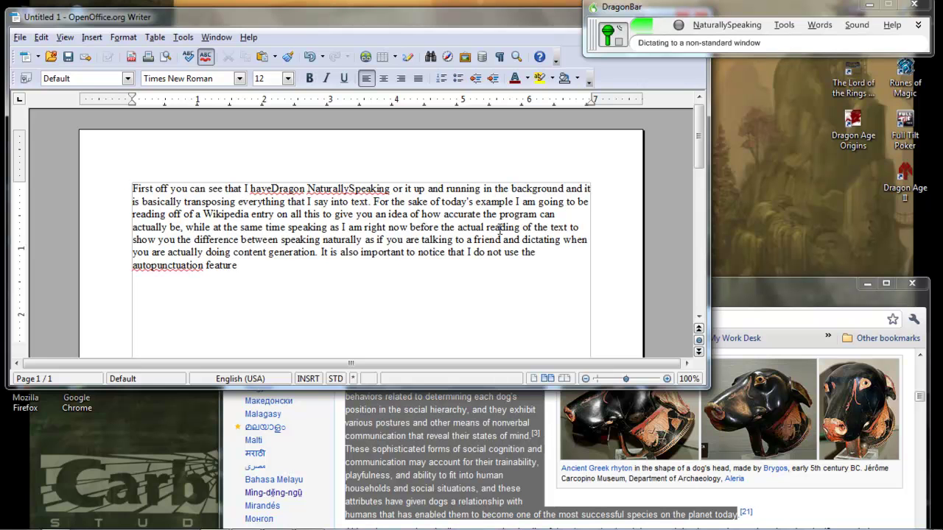
{"action": "type", "text": " of Dragon naturally speaking"}
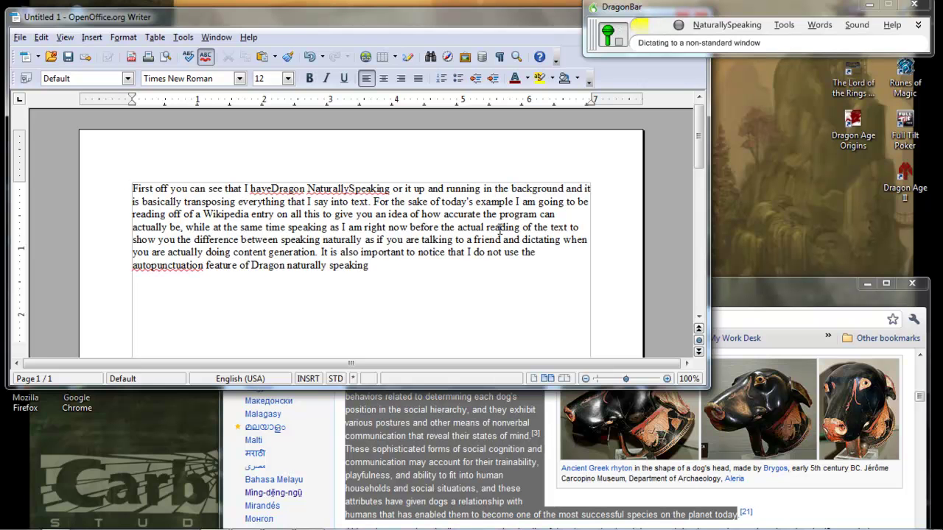
{"action": "type", "text": ". "}
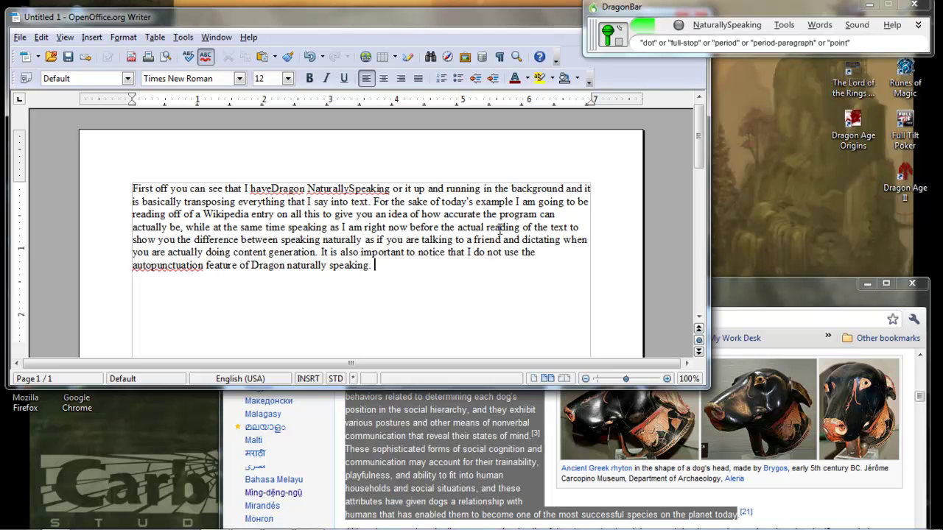
- Add a sentence starting "Instead I still manually entering my punctuation, sometimes before hand" and ending "when I am editing the piece."
{"action": "type", "text": "Instead I still manually entering my punctuation,"}
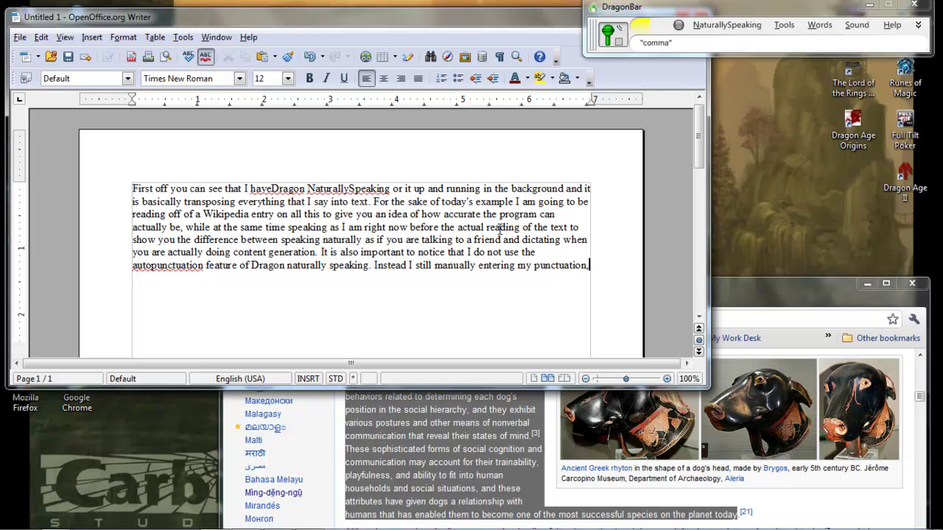
{"action": "type", "text": " sometimes before handicapped"}
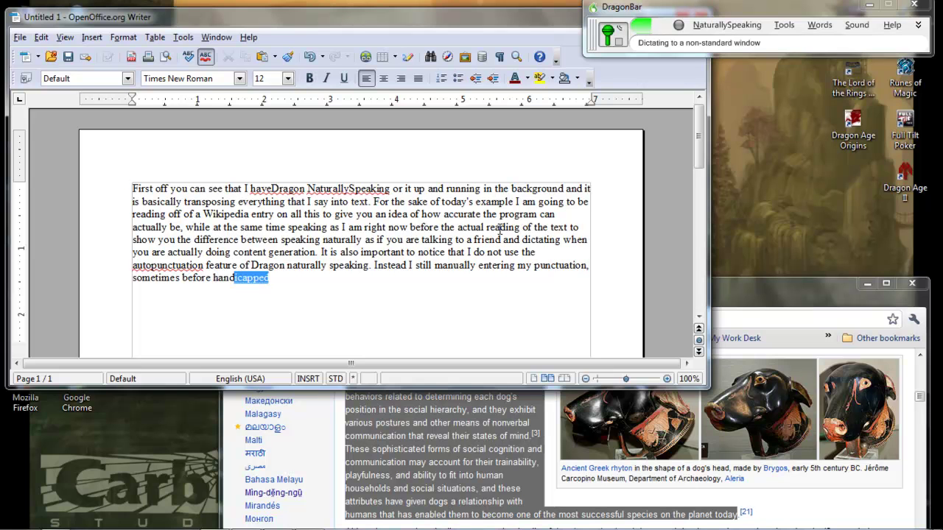
{"action": "type", "text": " while I am actually working on the article"}
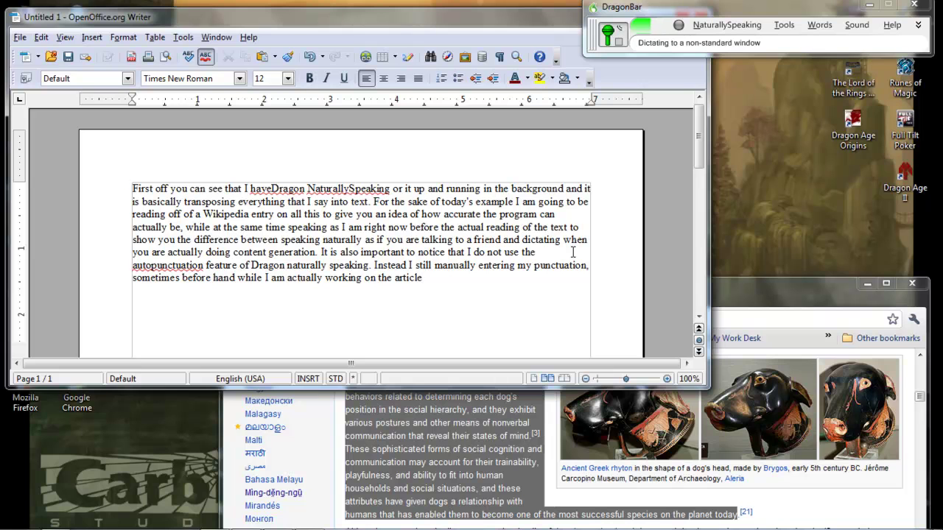
{"action": "type", "text": " and other times after the fact when I am editing the piece"}
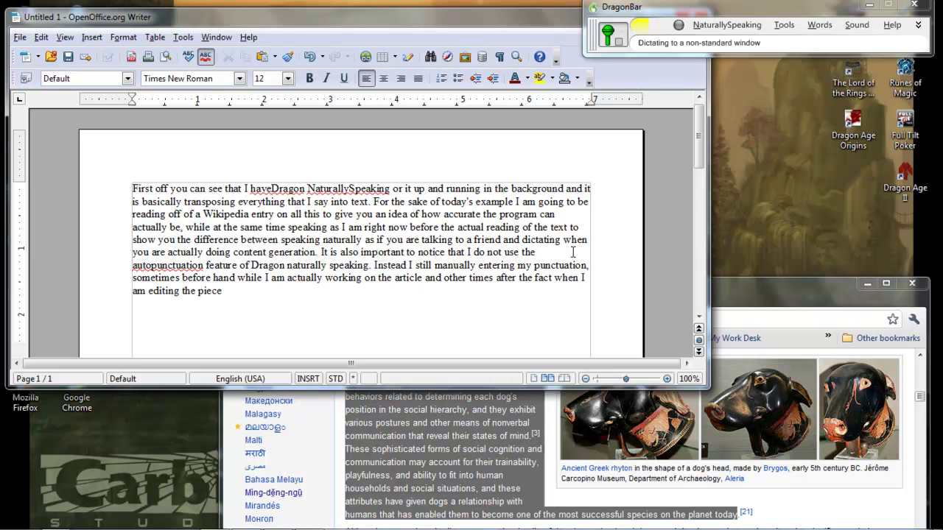
{"action": "type", "text": "."}
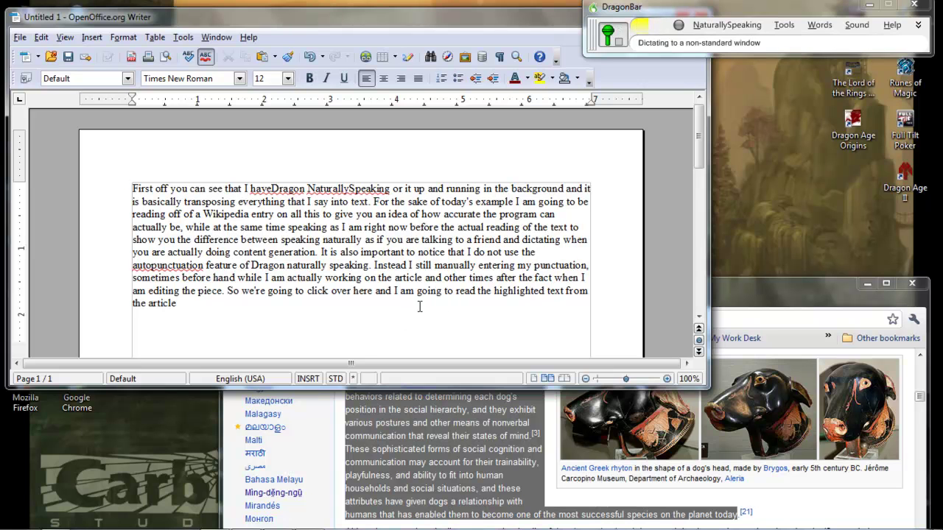
- End the paragraph with "So we're going to click over here and I am going to read the highlighted text from the article." and start a new paragraph
{"action": "type", "text": "."}
{"action": "key", "text": "Return"}
{"action": "scroll", "coordinate": [501, 243], "scroll_direction": "down", "scroll_amount": 6}
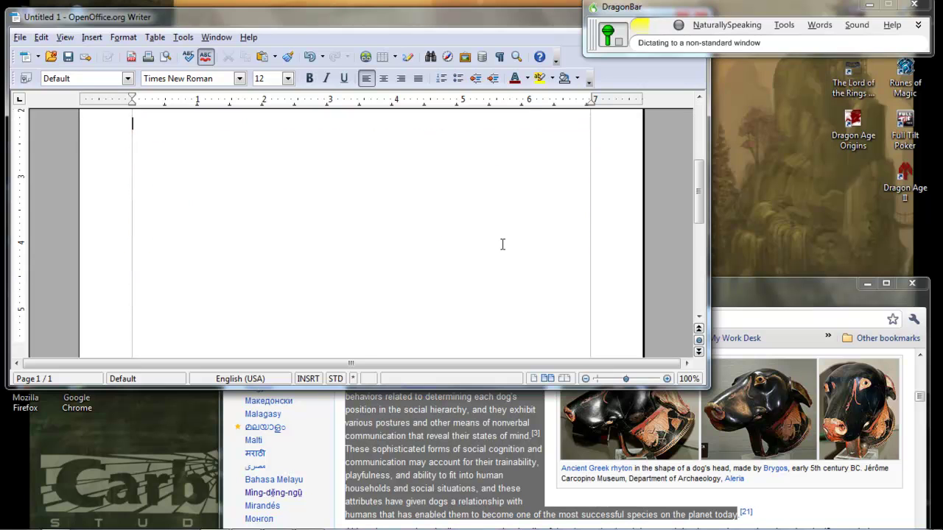
- Lower the Wikipedia Dog window so its highlighted passage starts just below the document, and return to the document's empty paragraph
{"action": "left_click", "coordinate": [766, 307]}
{"action": "left_click", "coordinate": [353, 221]}
{"action": "left_click", "coordinate": [780, 292]}
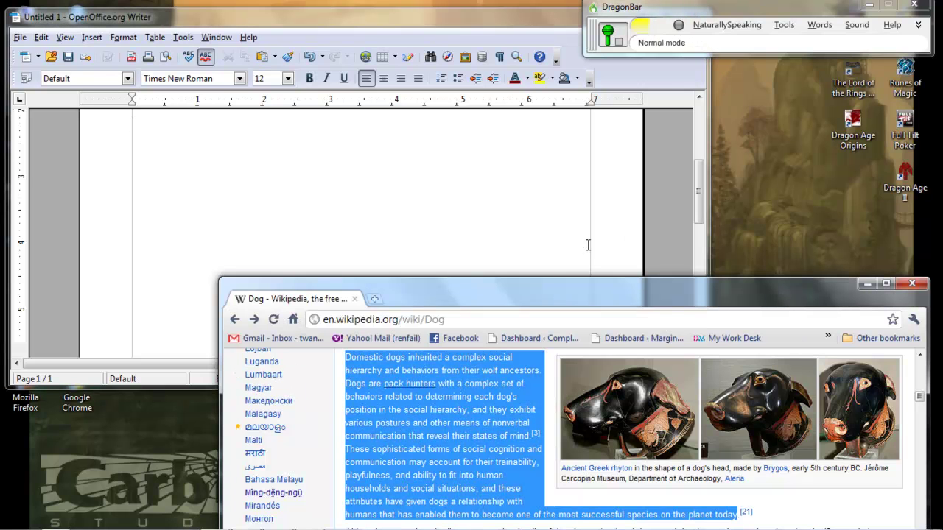
{"action": "left_click_drag", "start_coordinate": [542, 297], "coordinate": [540, 318]}
{"action": "left_click", "coordinate": [326, 174]}
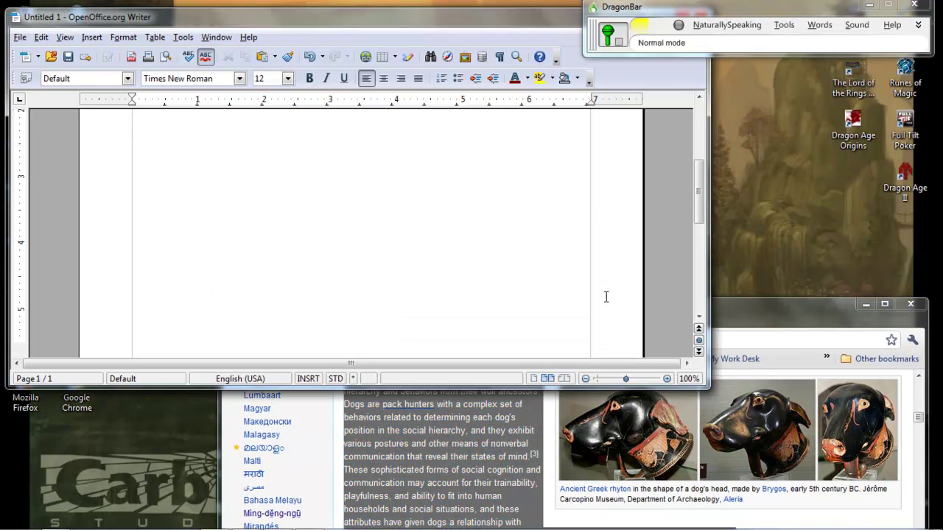
{"action": "left_click", "coordinate": [788, 305]}
{"action": "left_click", "coordinate": [258, 179]}
{"action": "left_click_drag", "start_coordinate": [760, 312], "coordinate": [762, 323]}
{"action": "left_click", "coordinate": [227, 133]}
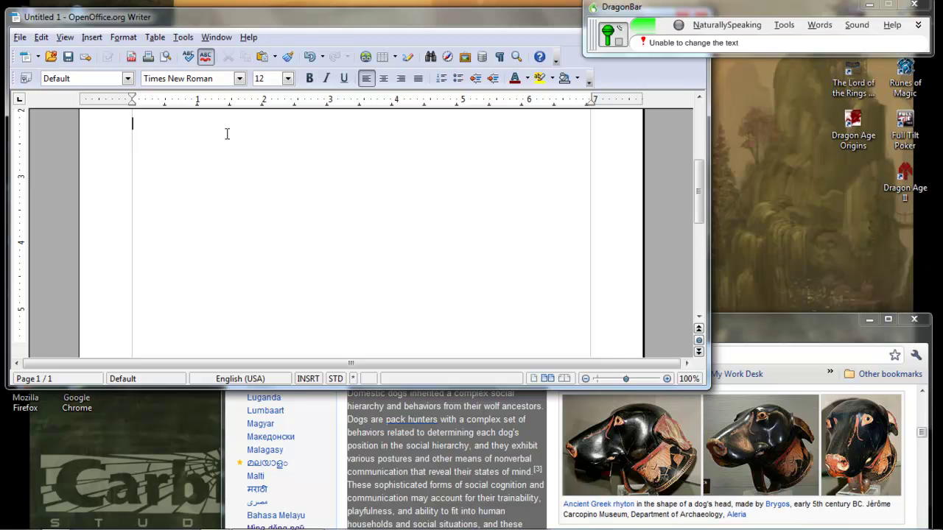
- Enter the passage's first two sentences, from "Domestic dogs inherited a complex social hierarchy" to "nonverbal communication that reveal their state of mind."
{"action": "type", "text": "Domestic dogs inherited a complex social hierarchy and behaviors from their wolf ancestors."}
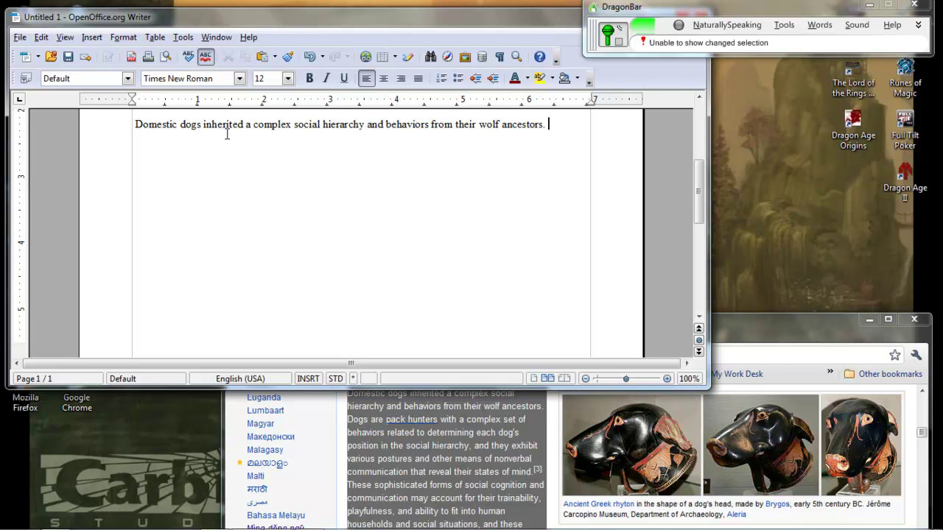
{"action": "type", "text": "Dogs are pack hunters with a complex set of behaviors related to determining each dog's position in the social hierarchy"}
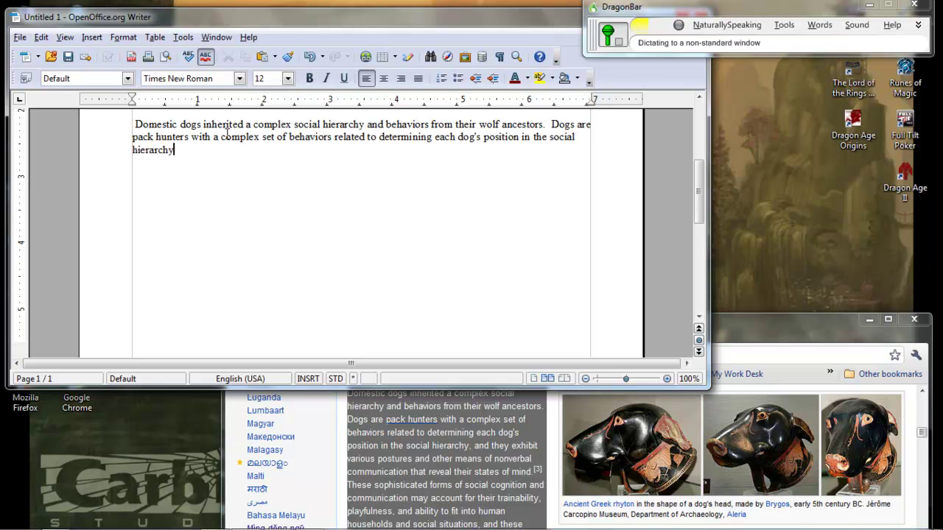
{"action": "type", "text": ","}
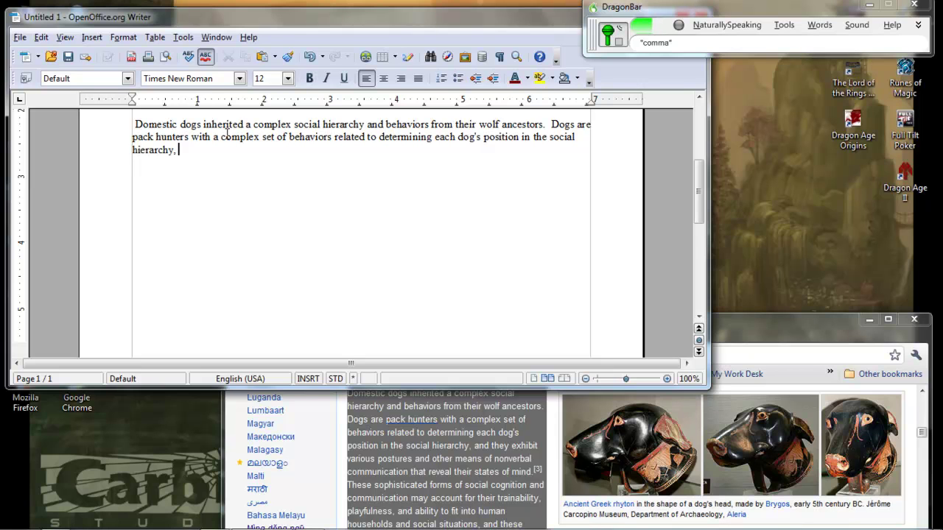
{"action": "type", "text": "and the exhibit various postures and other means of nonverbal communication that reveal their state of mind."}
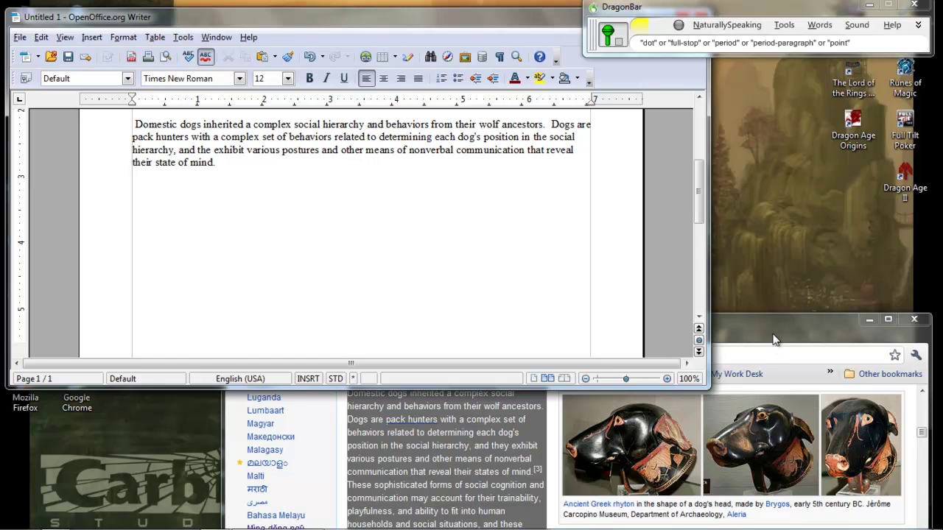
- Raise the Wikipedia window to expose the rest of the passage and enter its last sentence, from "These sophisticated forms" to "species on the planet today."
{"action": "left_click_drag", "start_coordinate": [771, 329], "coordinate": [767, 288]}
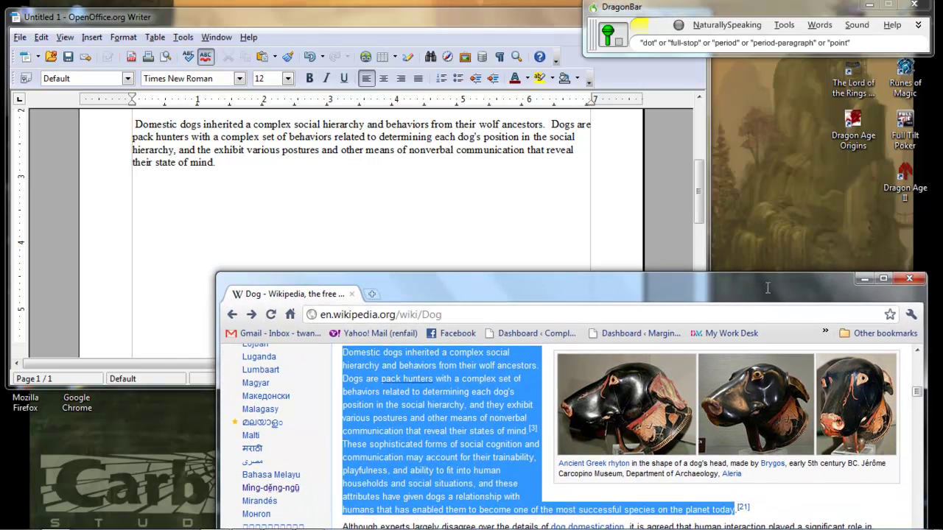
{"action": "left_click", "coordinate": [373, 186]}
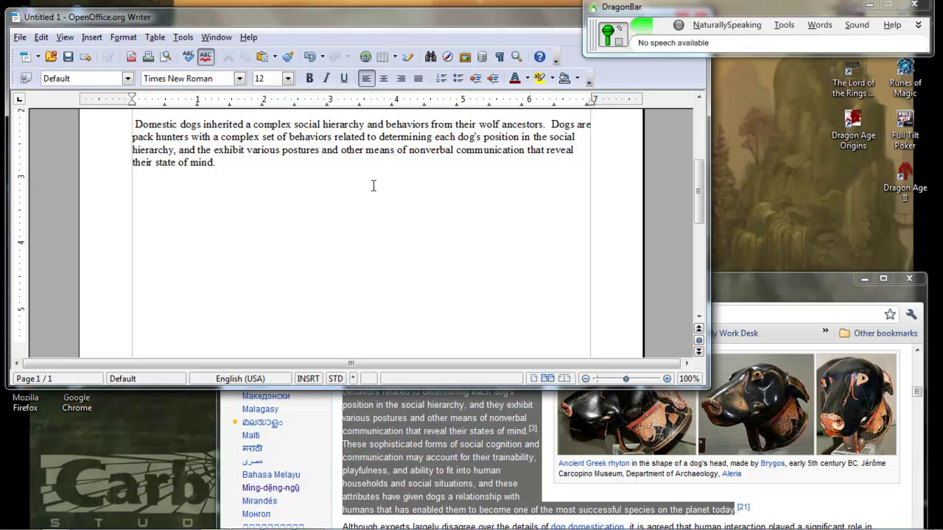
{"action": "type", "text": "These sophisticated forms of social cognition and communication may account for their credibility,"}
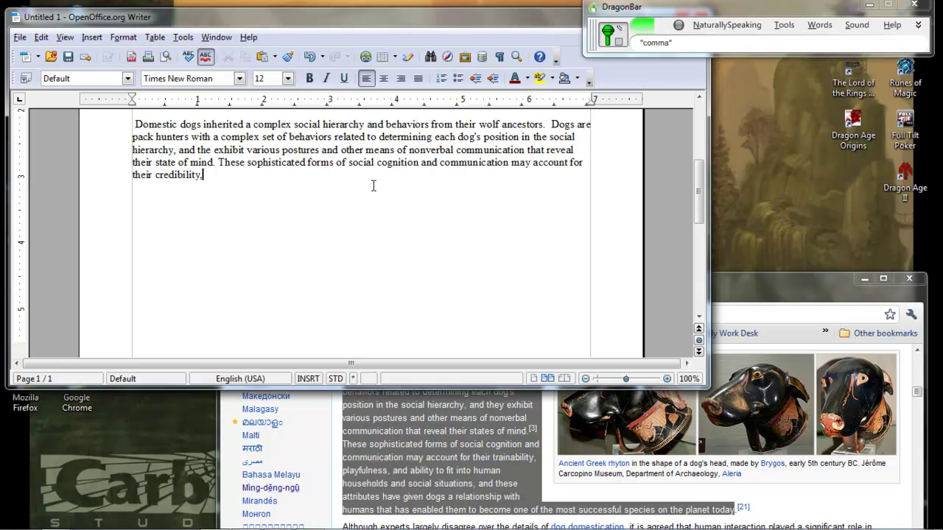
{"action": "type", "text": " playfulness, and ability to fit in the human households and social situations,"}
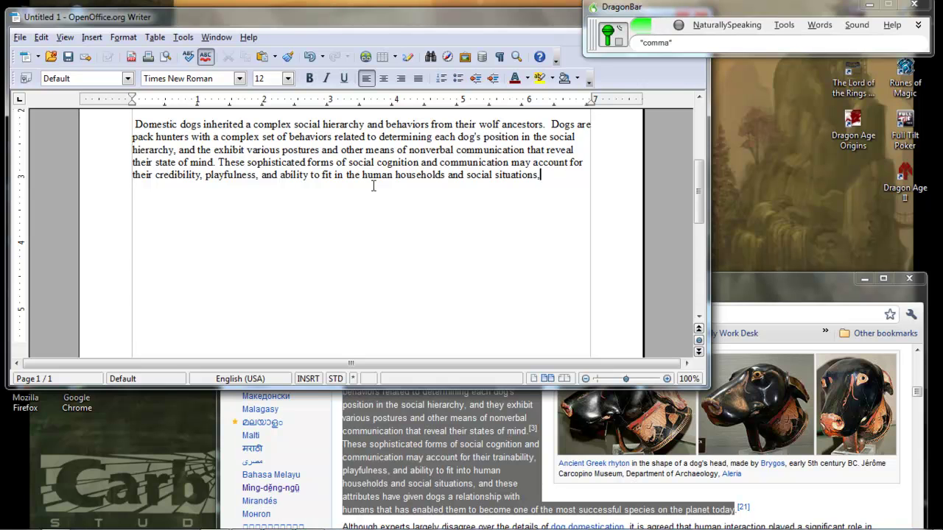
{"action": "type", "text": "and these attributes have given dogs a relationship with humans that has enabled them to become one of the most successful species on the planet today"}
{"action": "type", "text": "."}
{"action": "key", "text": "Return"}
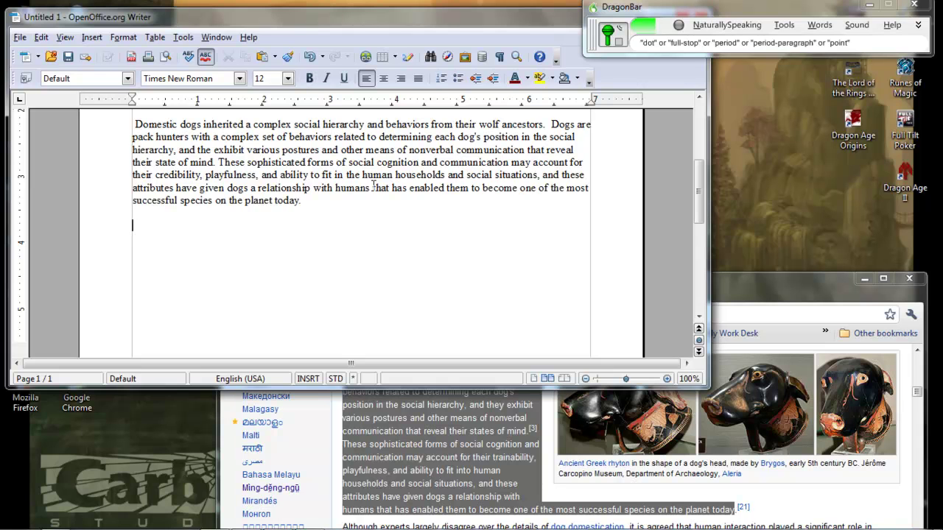
- Start the new paragraph with "Now as you can see, the accuracy reading is not 100% when using Dragon NaturallySpeaking."
{"action": "type", "text": "Now as you can see"}
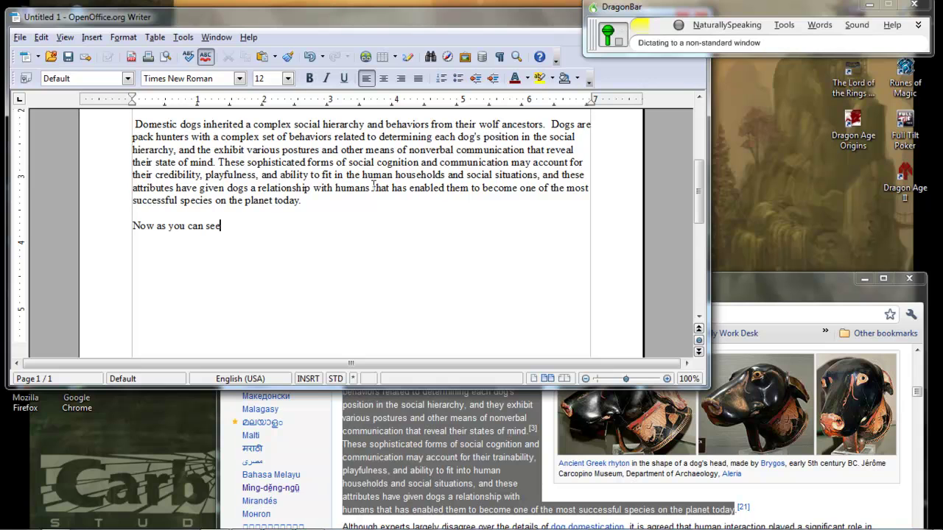
{"action": "type", "text": ", "}
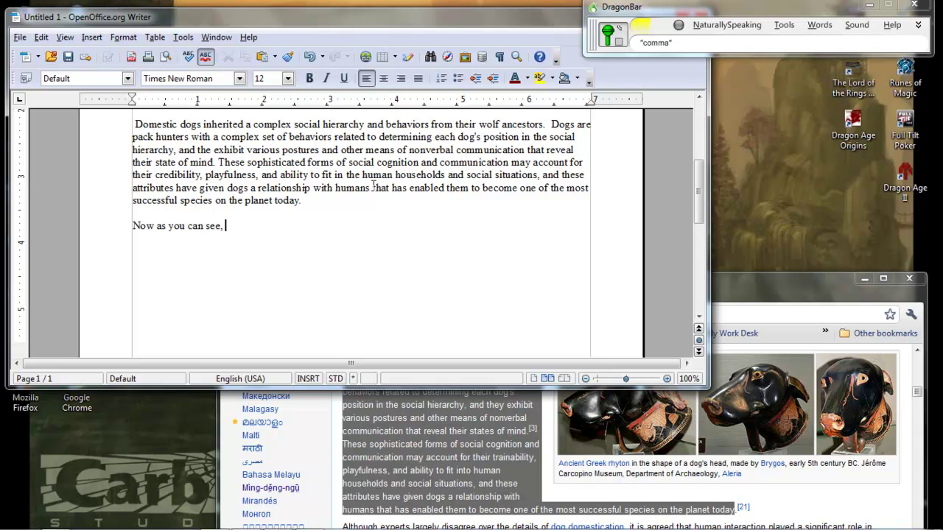
{"action": "type", "text": "the accuracy reading is not 100%"}
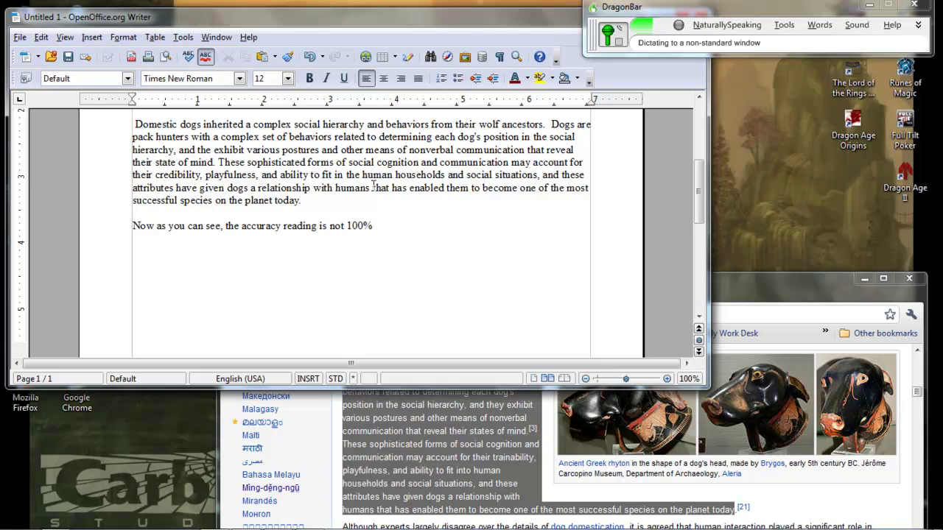
{"action": "type", "text": " when using Dragon NaturallySpeaking. "}
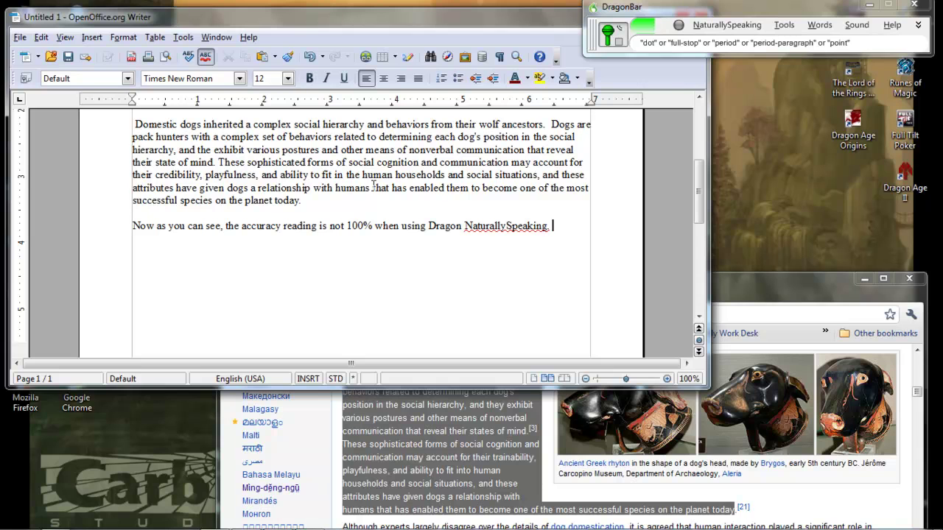
- Continue the paragraph with "It sometimes confuses words such as rating with reading, as you can see in this particular paragraph."
{"action": "type", "text": "It sometimes confuses words such as rating"}
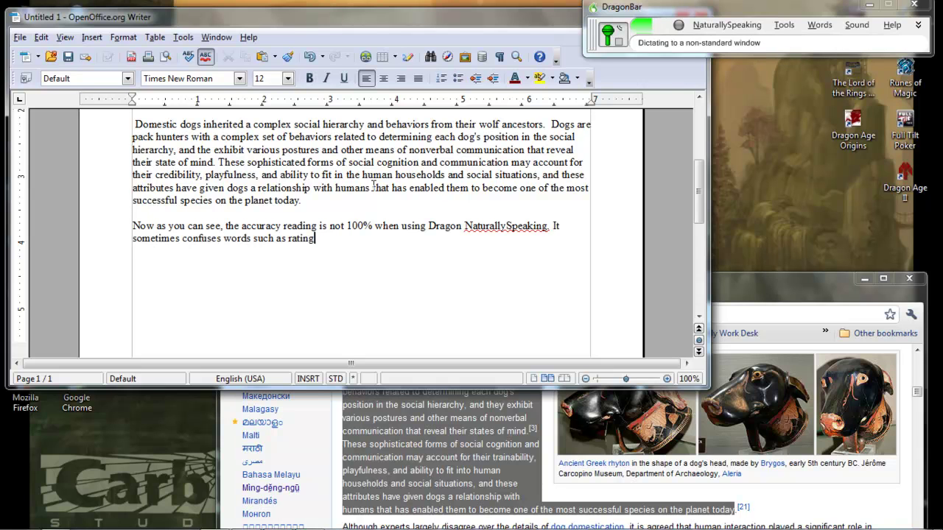
{"action": "type", "text": " with reading,"}
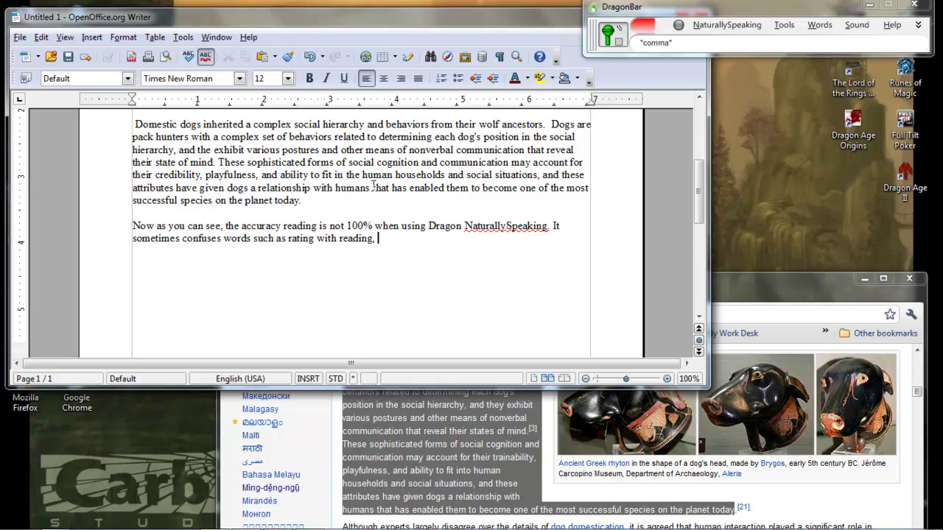
{"action": "type", "text": "as you can see in this particular paragraph. "}
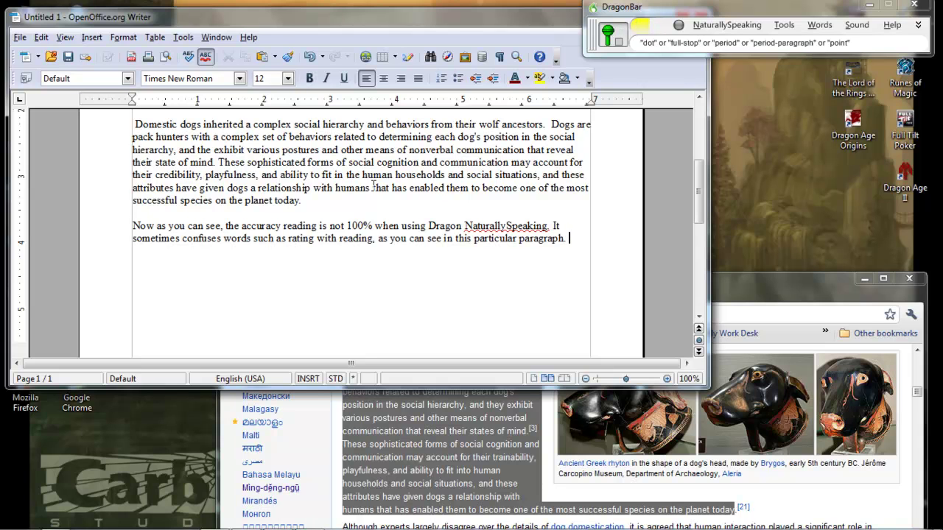
- Add the sentence "However, these instances are generally fairly minimal and grow less and less the longer use the program and the more options you tweak."
{"action": "type", "text": "However,"}
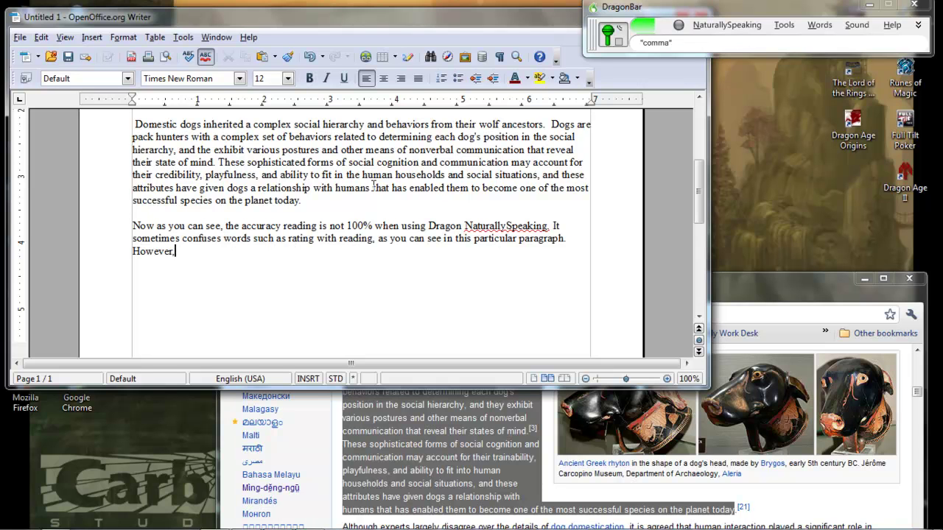
{"action": "type", "text": " these instances are generally fairly minimal"}
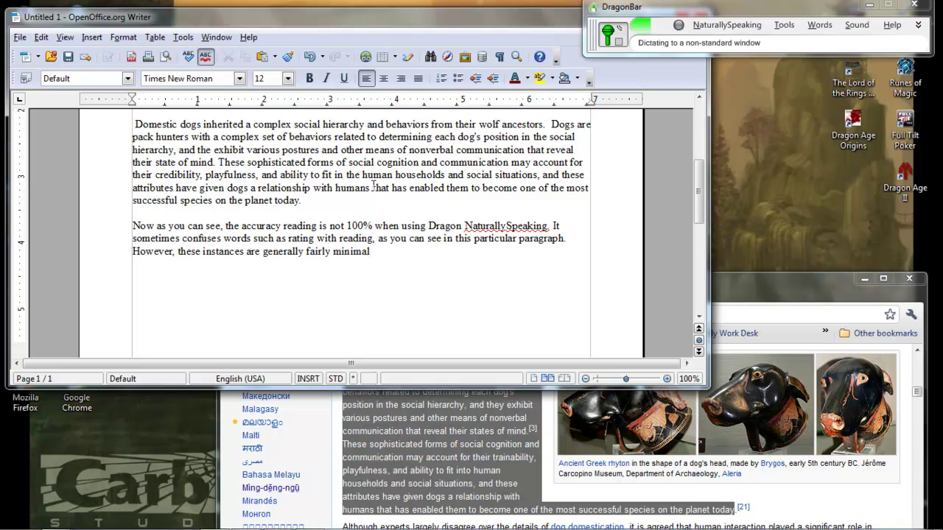
{"action": "type", "text": " and grow less and less the longer use the program and"}
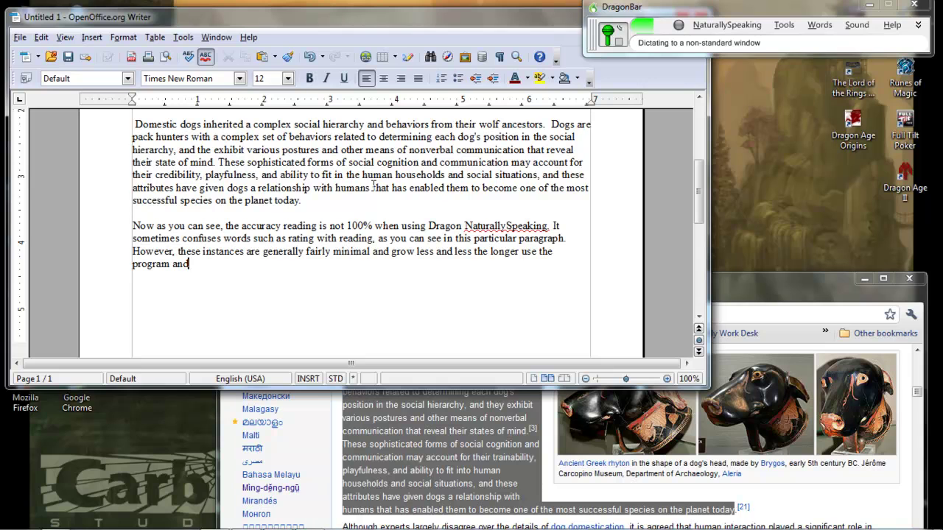
{"action": "type", "text": " the more options you tweak. "}
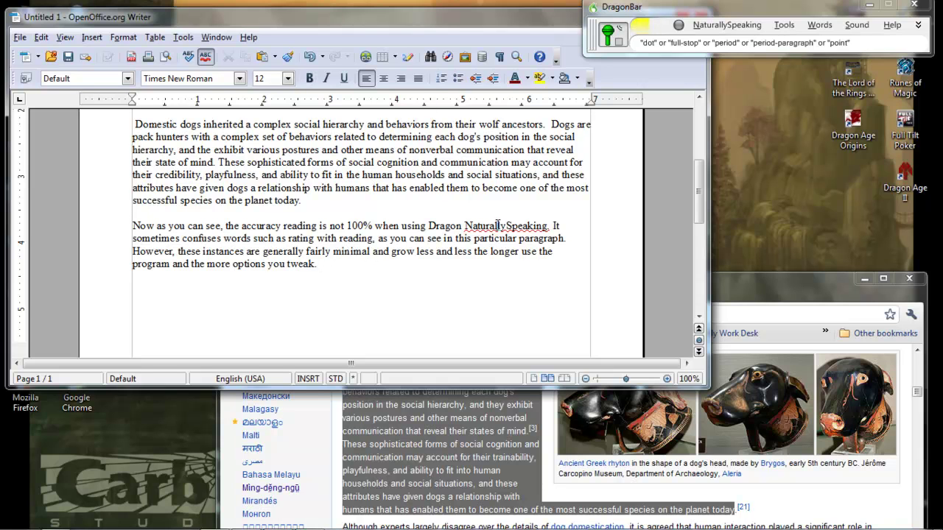
- End the paragraph with "I'm going to turn off the microphone for now" and stop Dragon's microphone from listening
{"action": "type", "text": "I'm going to turn off the microphone for now"}
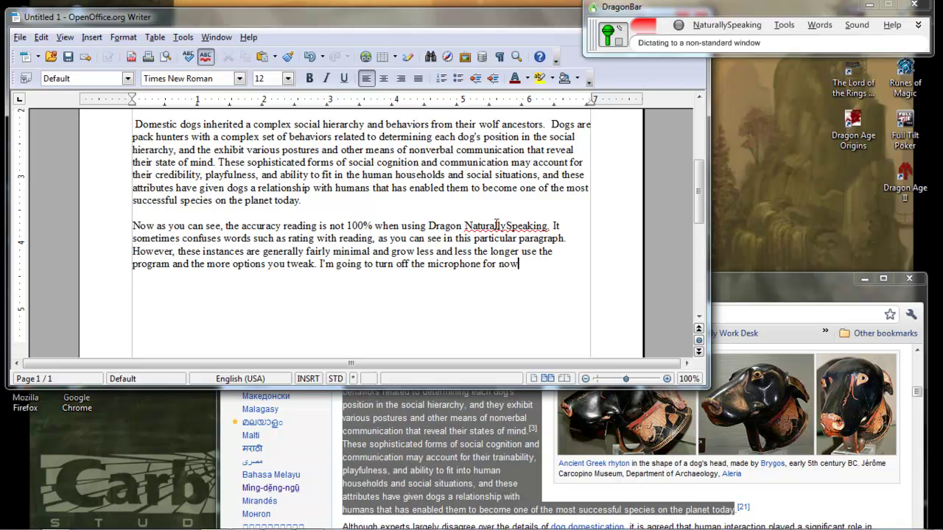
{"action": "key", "text": "KP_Add"}
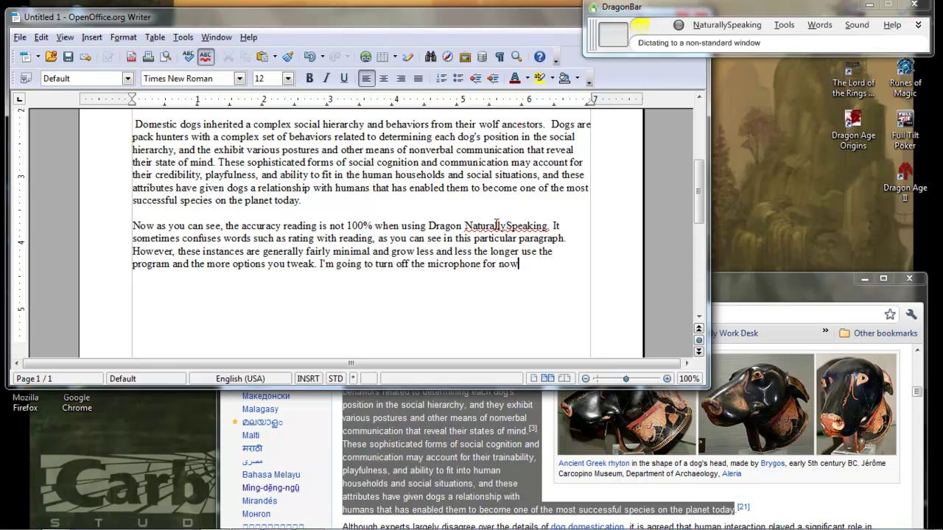
- Examine the Speed vs. Accuracy setting among Dragon's miscellaneous options and close the options
{"action": "left_click", "coordinate": [783, 28]}
{"action": "left_click", "coordinate": [798, 154]}
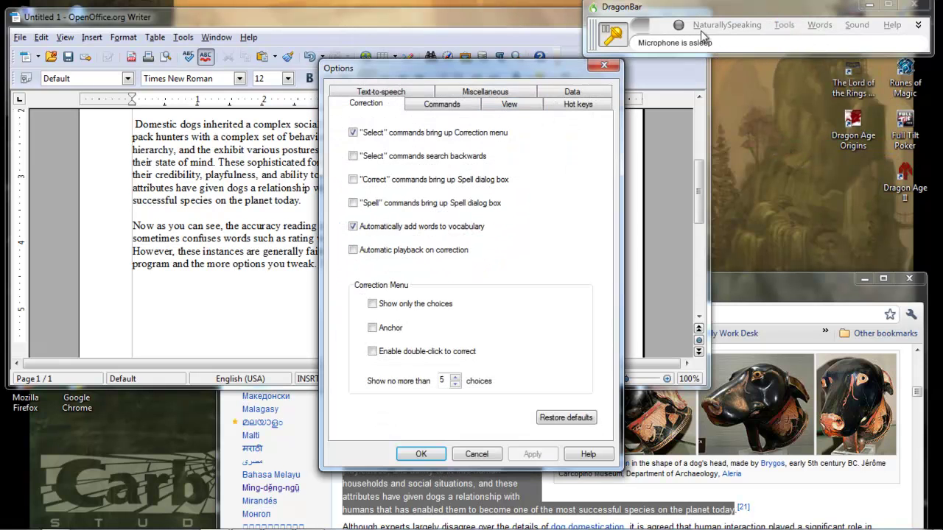
{"action": "left_click", "coordinate": [489, 92]}
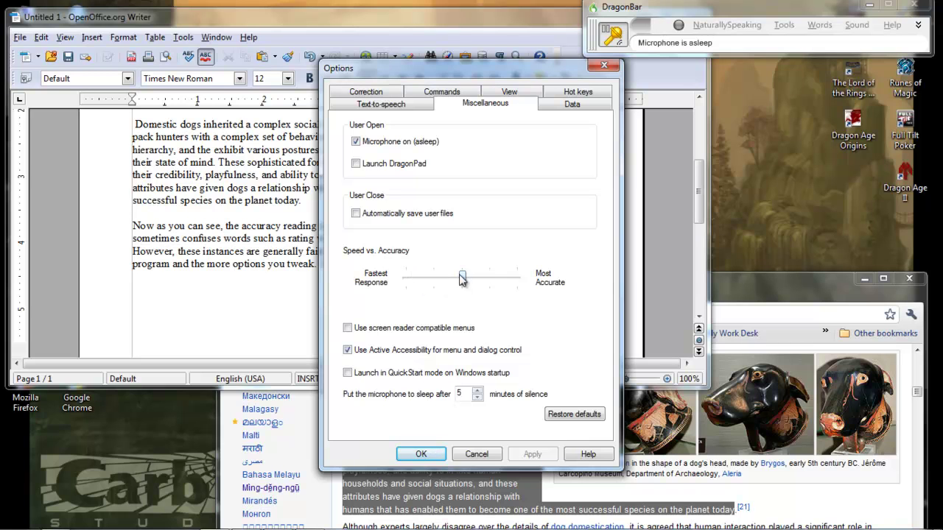
{"action": "left_click", "coordinate": [420, 453]}
- Check the word count of the entire dictated text and return the cursor to the end of the last paragraph
{"action": "scroll", "coordinate": [453, 269], "scroll_direction": "up", "scroll_amount": 2}
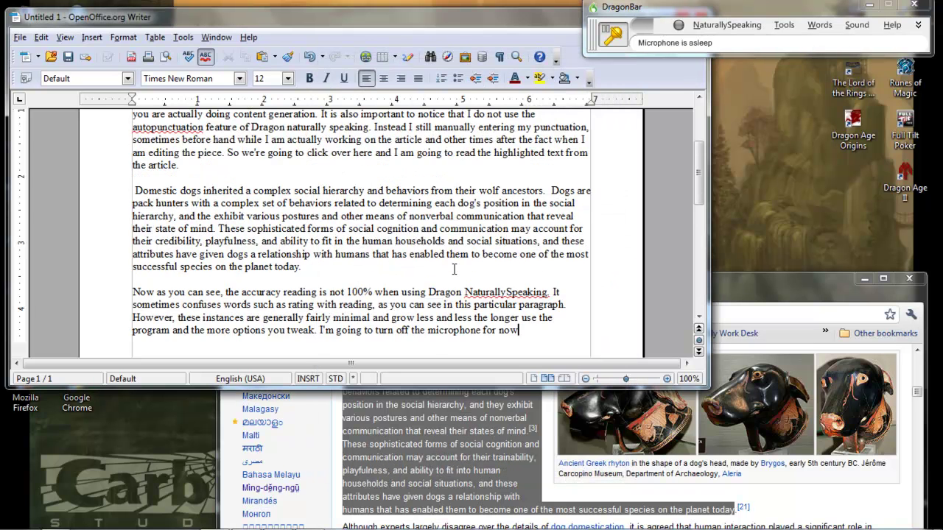
{"action": "scroll", "coordinate": [454, 269], "scroll_direction": "up", "scroll_amount": 2}
{"action": "scroll", "coordinate": [454, 259], "scroll_direction": "down", "scroll_amount": 1}
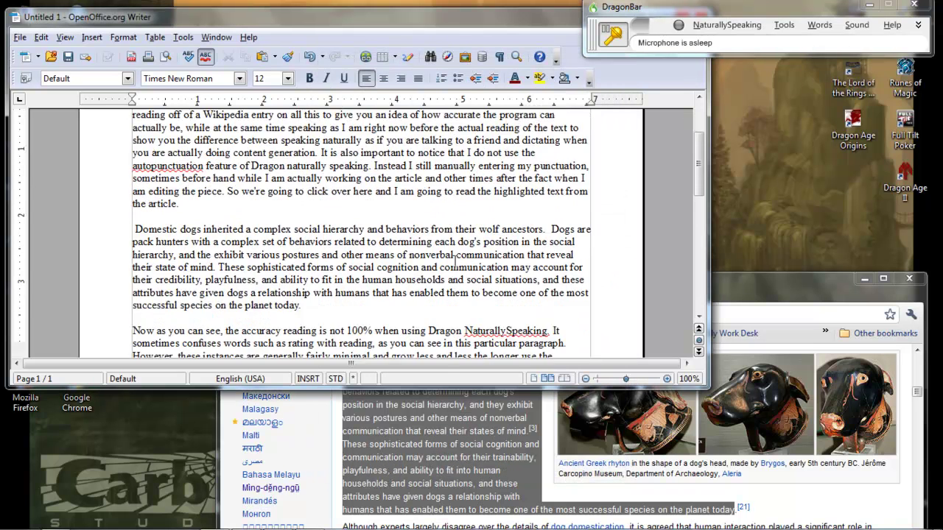
{"action": "scroll", "coordinate": [454, 259], "scroll_direction": "down", "scroll_amount": 2}
{"action": "left_click_drag", "start_coordinate": [520, 298], "coordinate": [137, 180]}
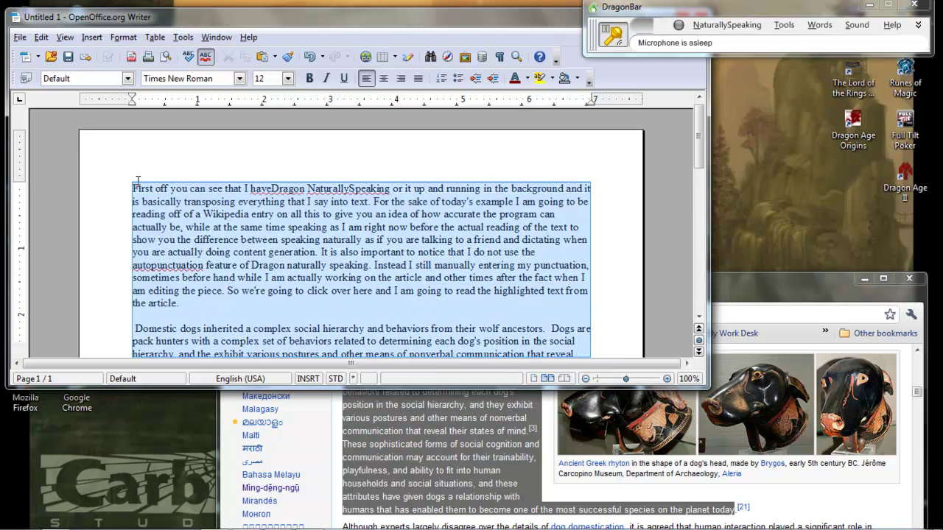
{"action": "right_click", "coordinate": [175, 226]}
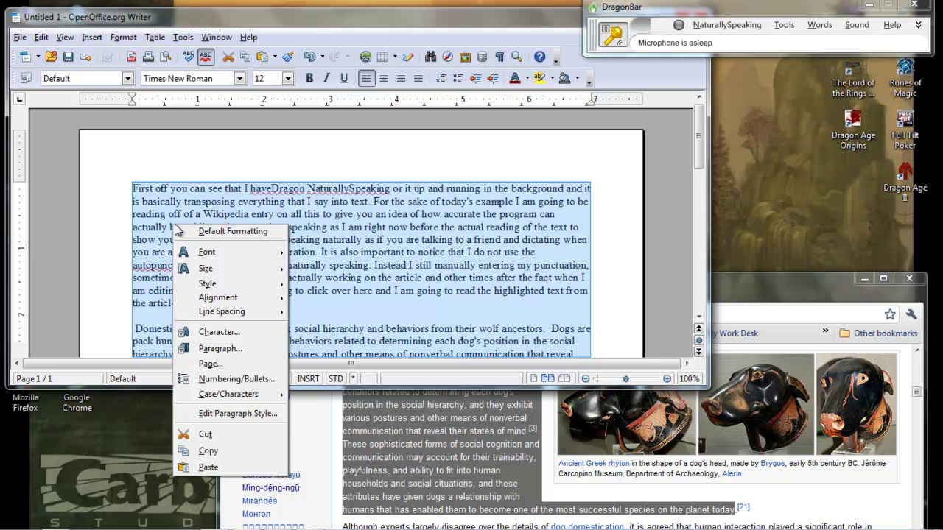
{"action": "left_click", "coordinate": [157, 43]}
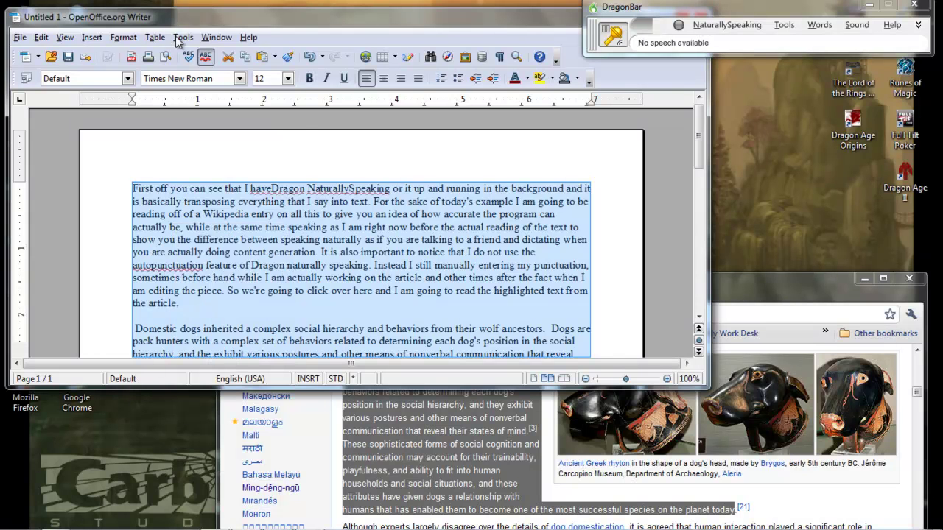
{"action": "left_click", "coordinate": [183, 37]}
{"action": "left_click", "coordinate": [217, 84]}
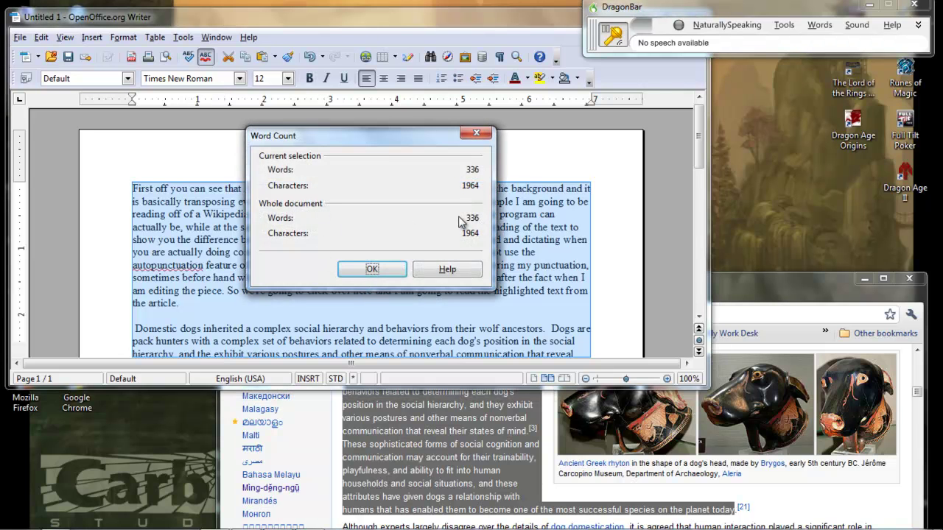
{"action": "left_click", "coordinate": [371, 269]}
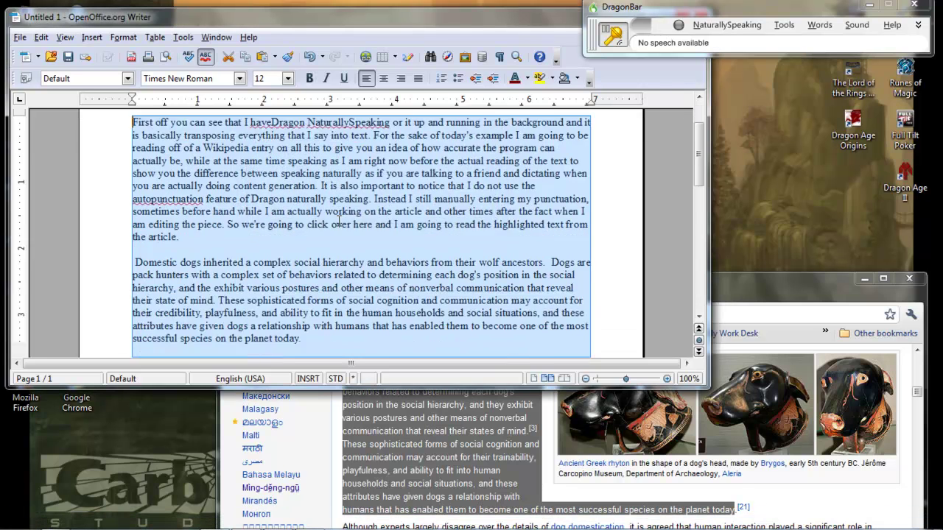
{"action": "scroll", "coordinate": [337, 215], "scroll_direction": "down", "scroll_amount": 5}
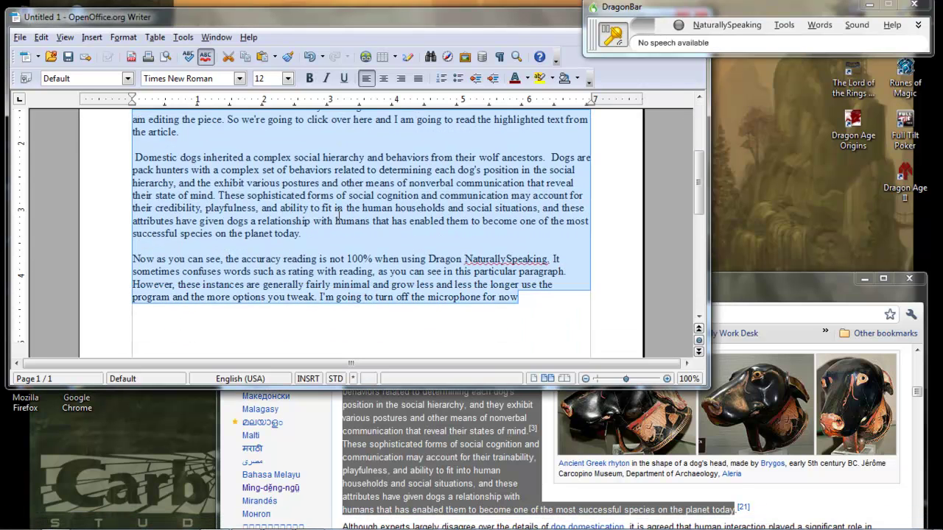
{"action": "left_click", "coordinate": [530, 302]}
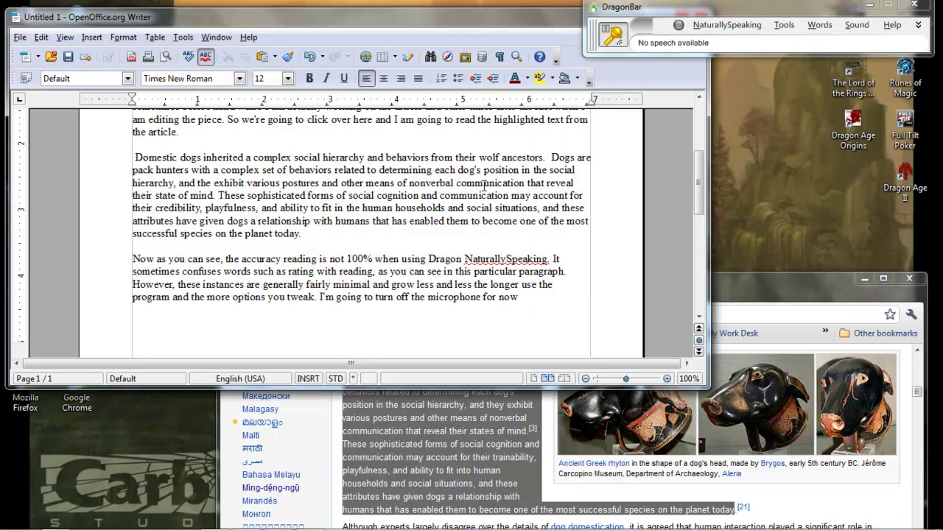